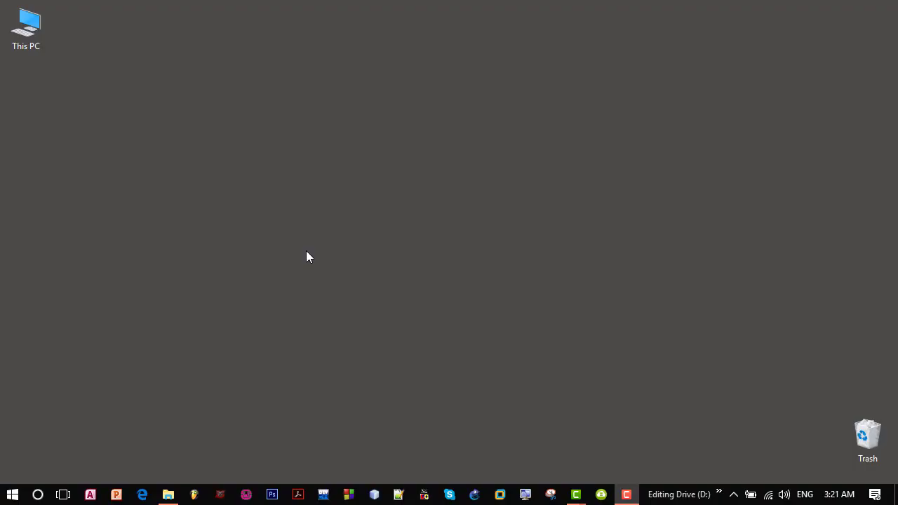
Open the STUDY (F:) drive from This PC and check the combined size of all its files and folders
double_click(19, 27)
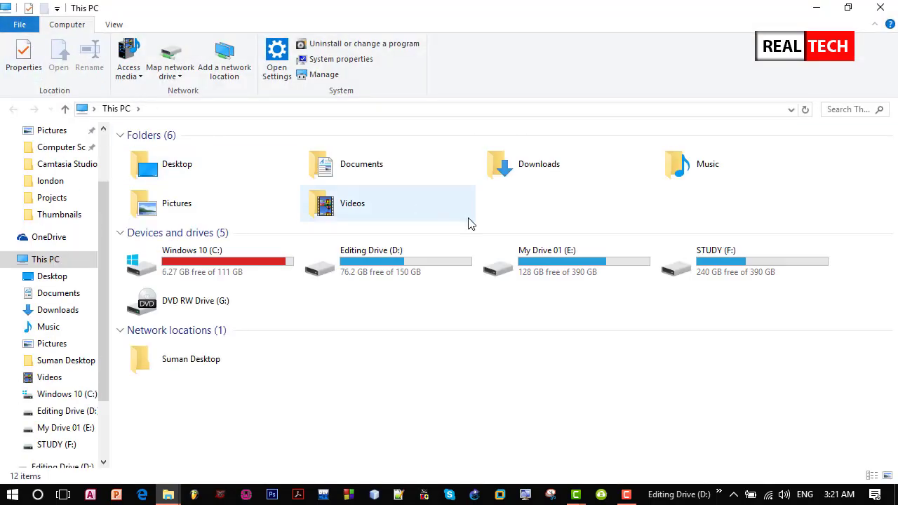
click(700, 273)
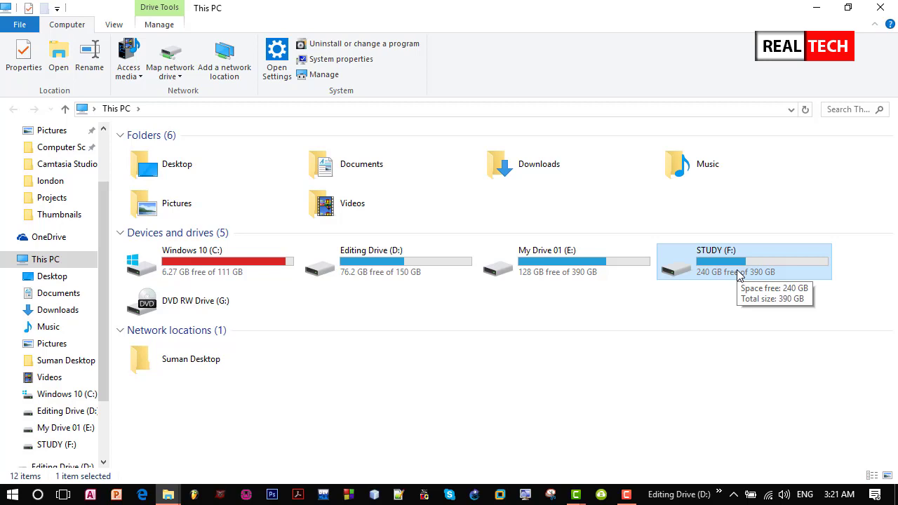
double_click(738, 275)
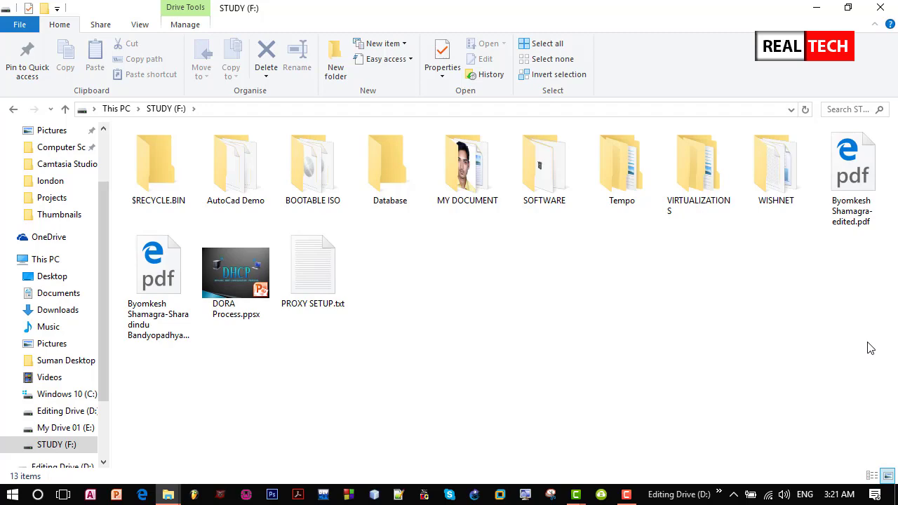
drag(867, 353, 153, 141)
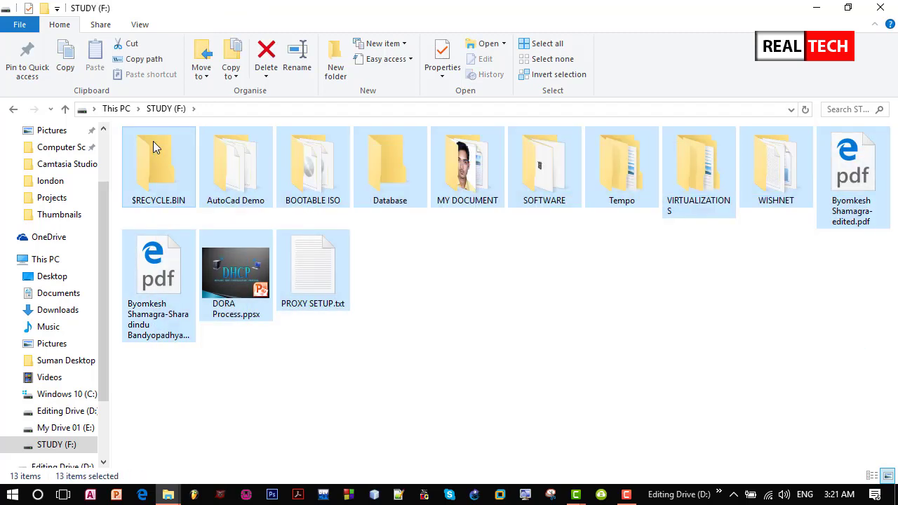
right_click(152, 141)
click(207, 423)
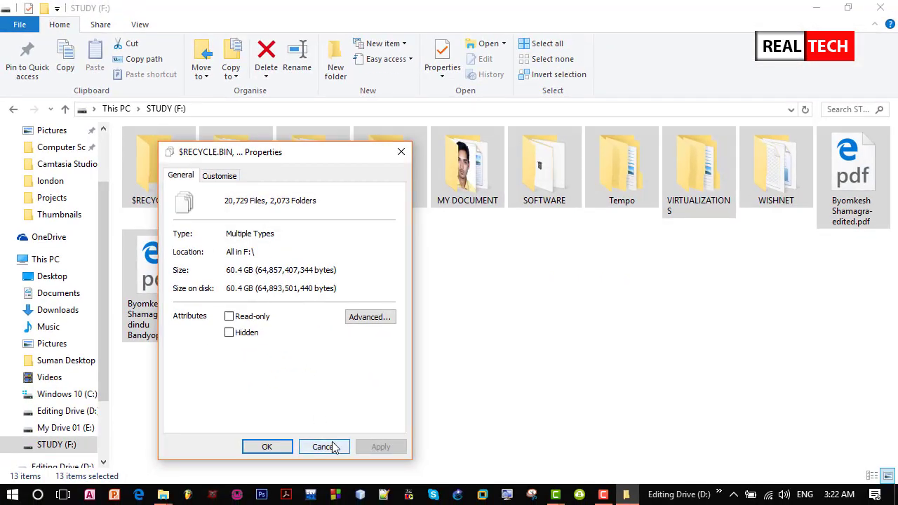
click(378, 502)
click(549, 305)
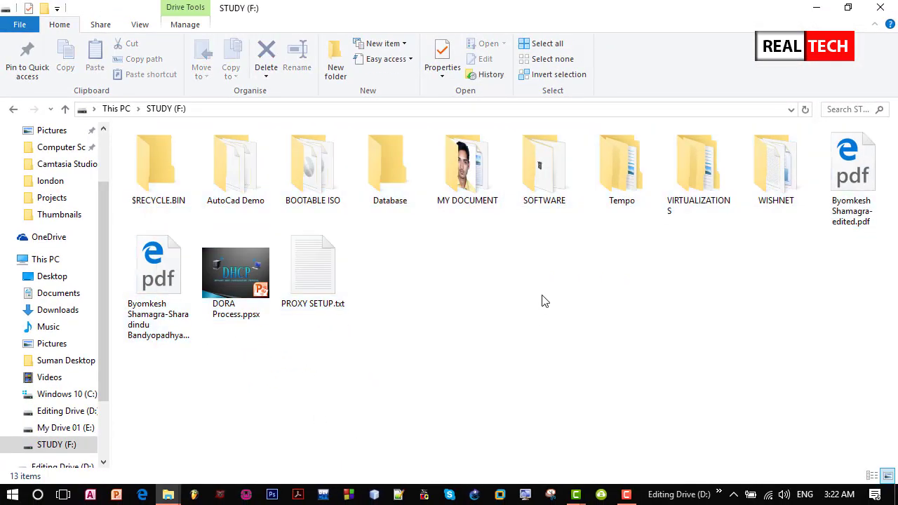
Return to This PC and check the used space in the STUDY (F:) drive's properties
click(16, 110)
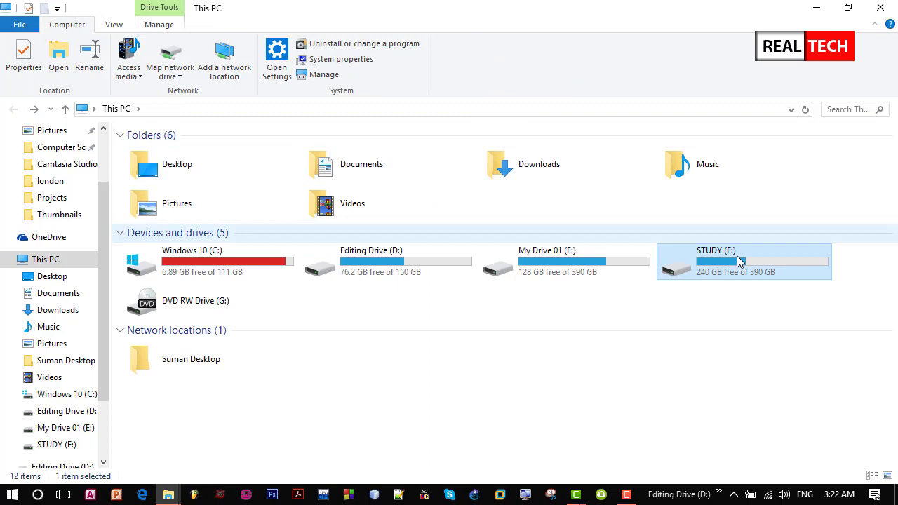
right_click(692, 266)
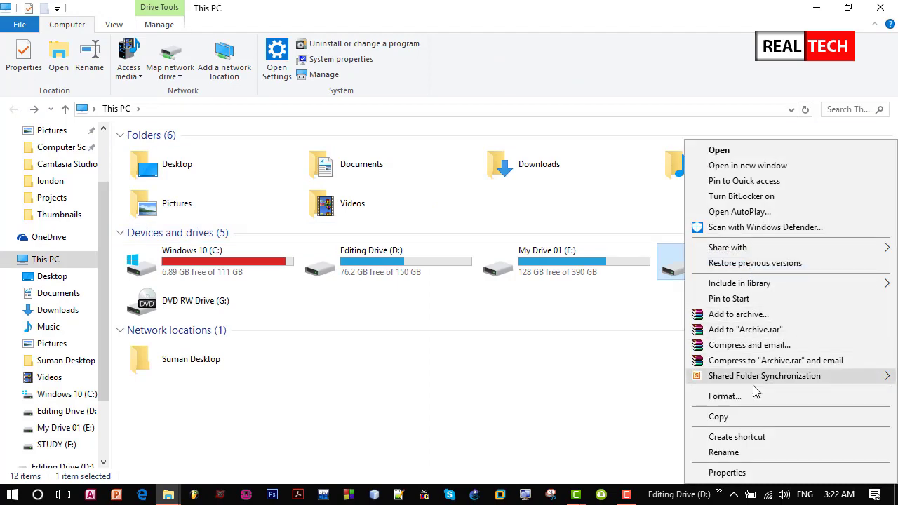
click(762, 471)
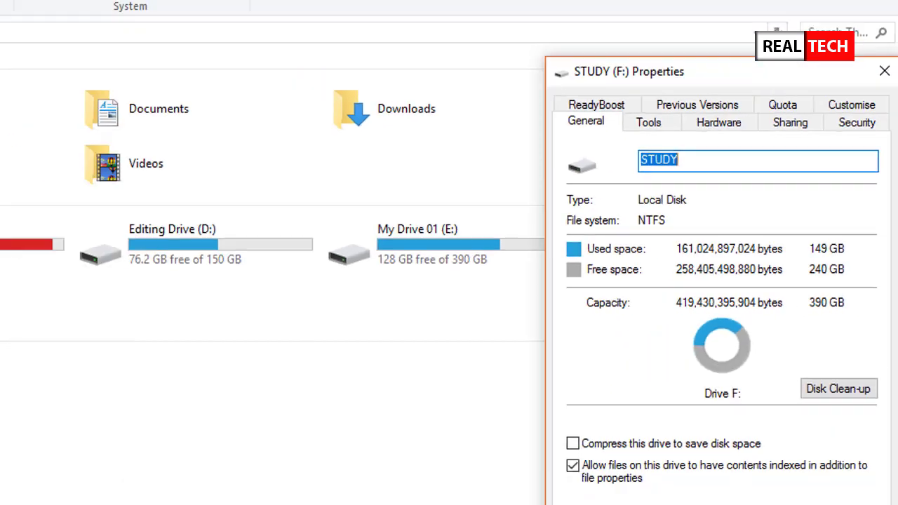
click(828, 485)
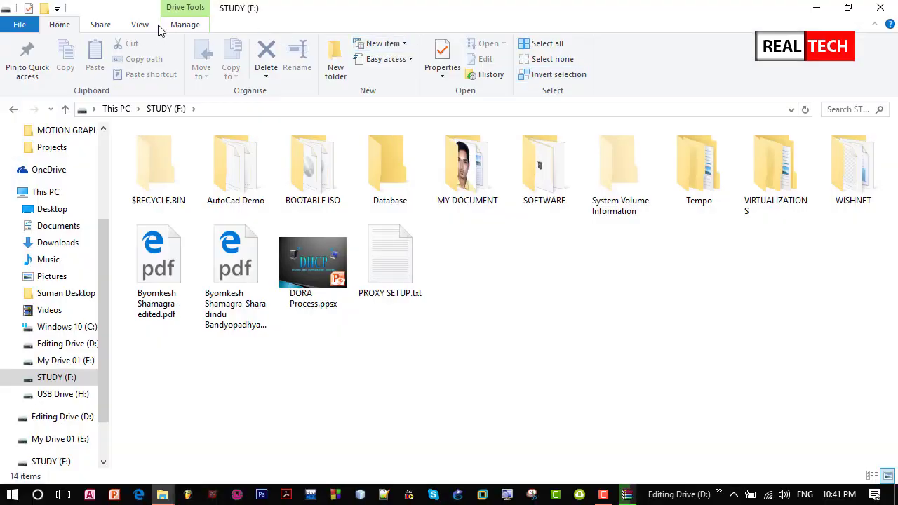
Review the View settings in Folder Options, and look over the contents of the STUDY (F:) drive again
click(143, 27)
click(726, 54)
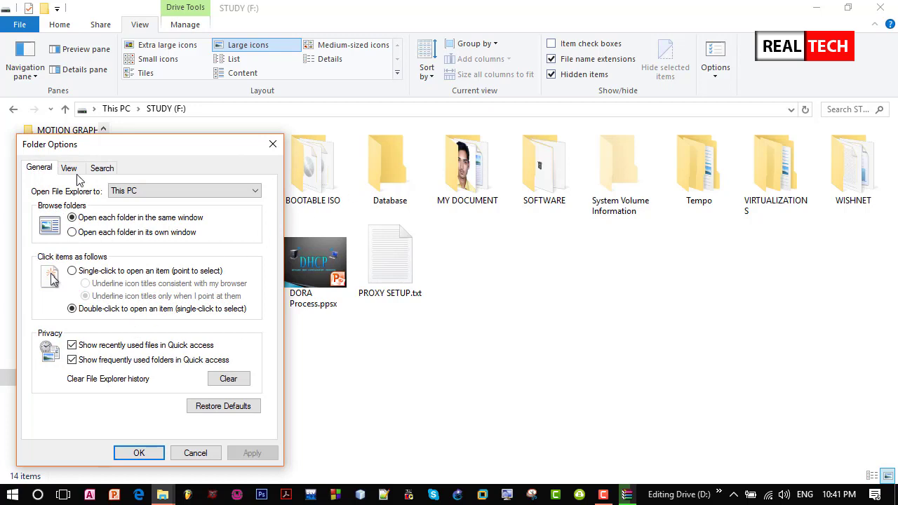
click(69, 169)
scroll(126, 358, down, 2)
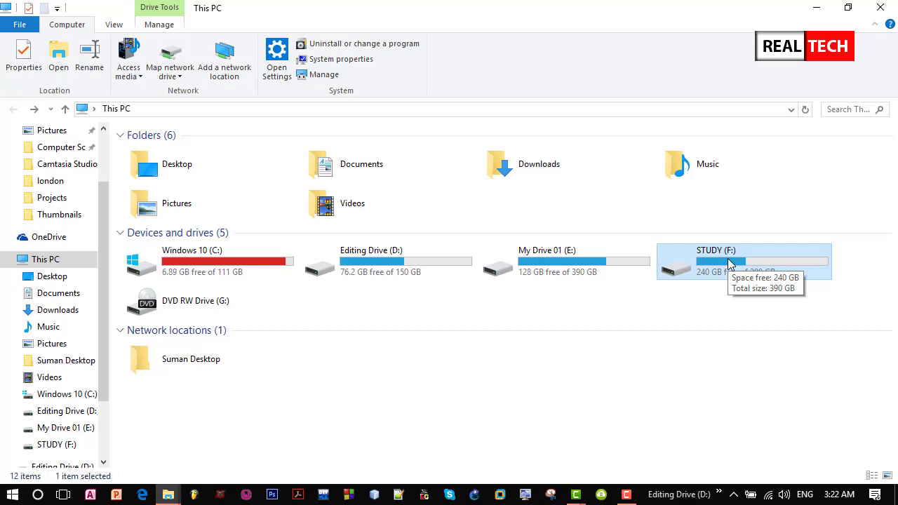
double_click(727, 260)
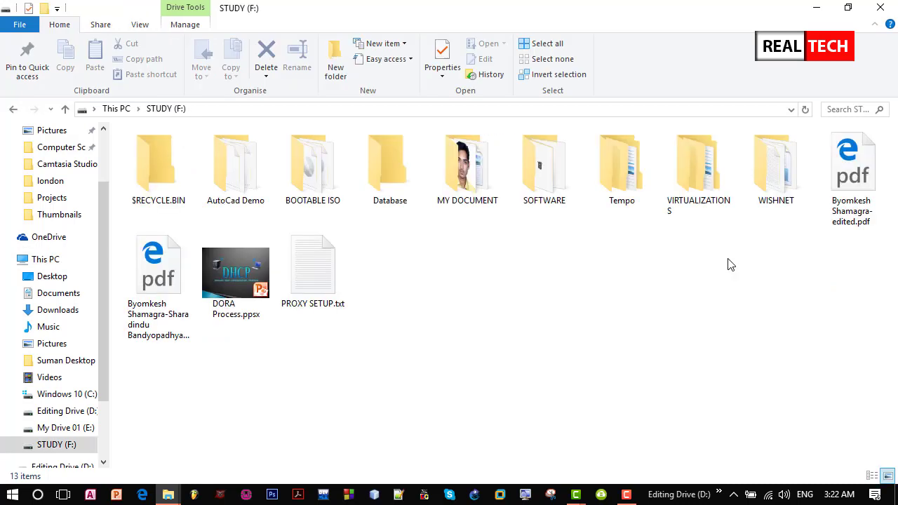
click(11, 109)
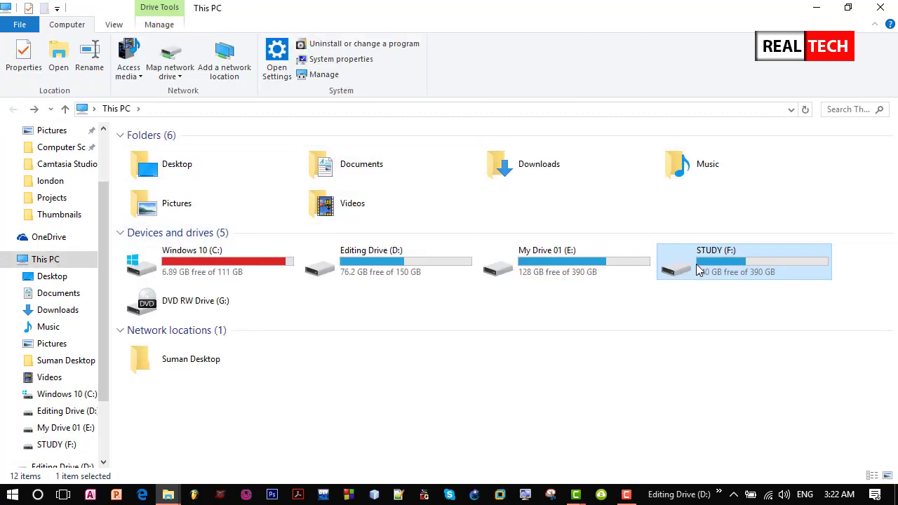
Run error checking on the STUDY (F:) drive from its properties and repair the drive
mouse_move(699, 271)
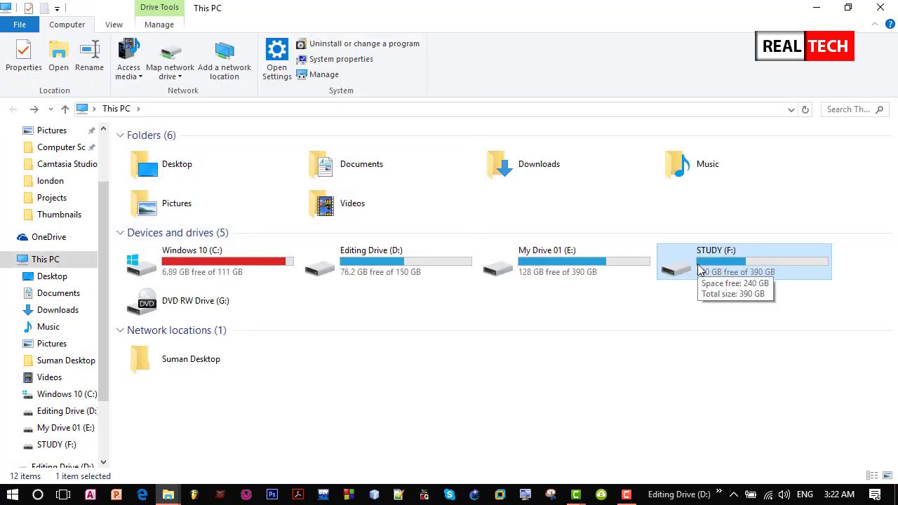
right_click(699, 271)
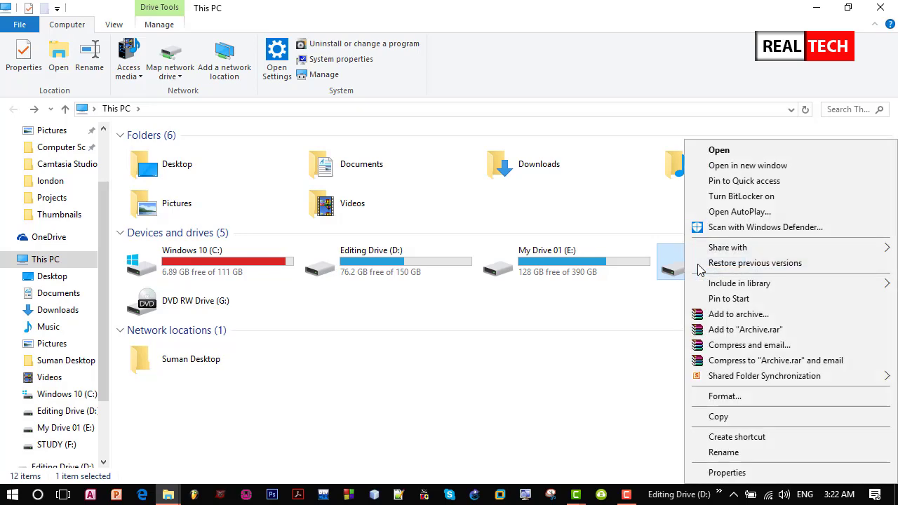
click(732, 474)
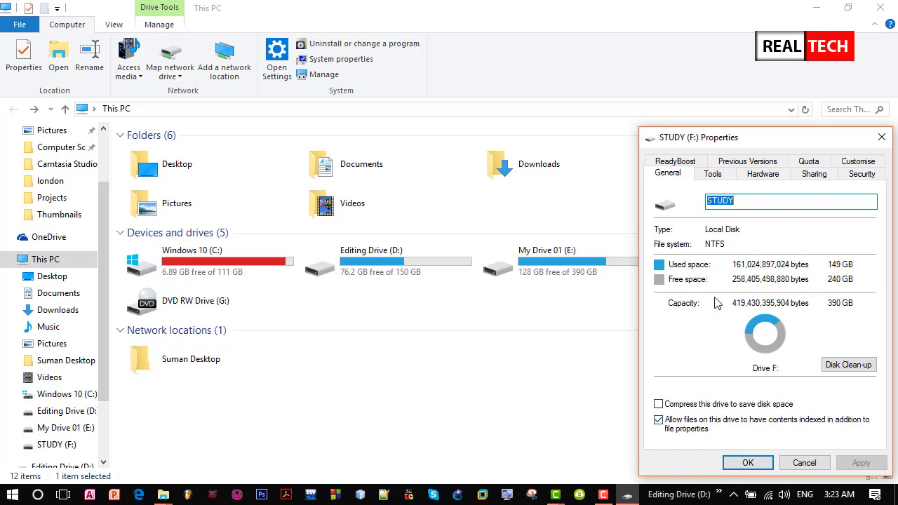
click(722, 179)
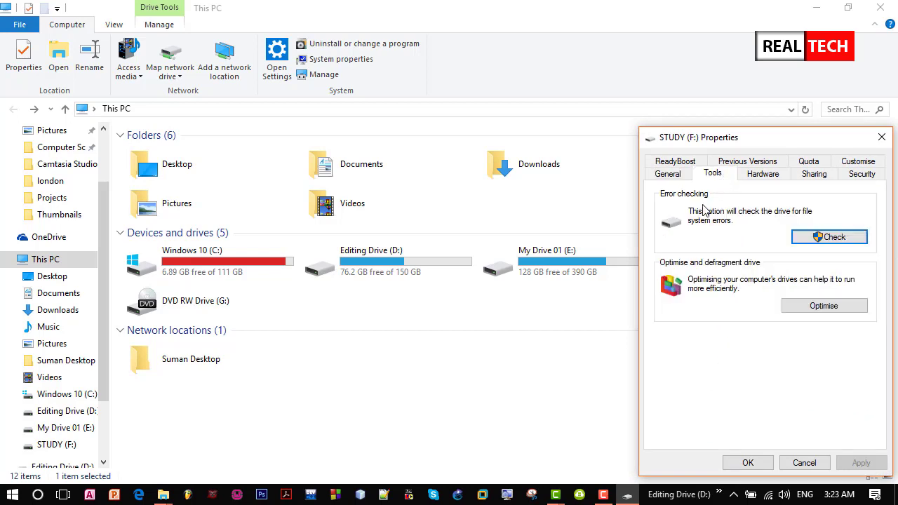
click(830, 237)
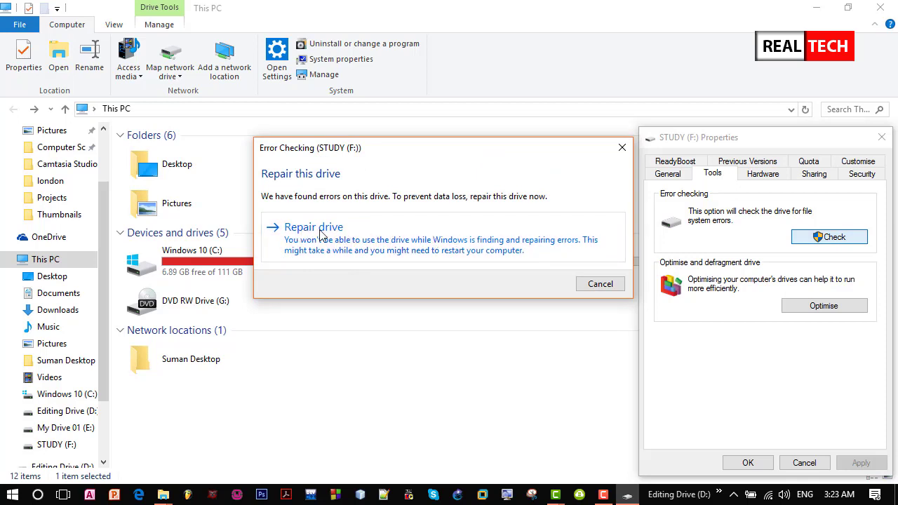
click(359, 233)
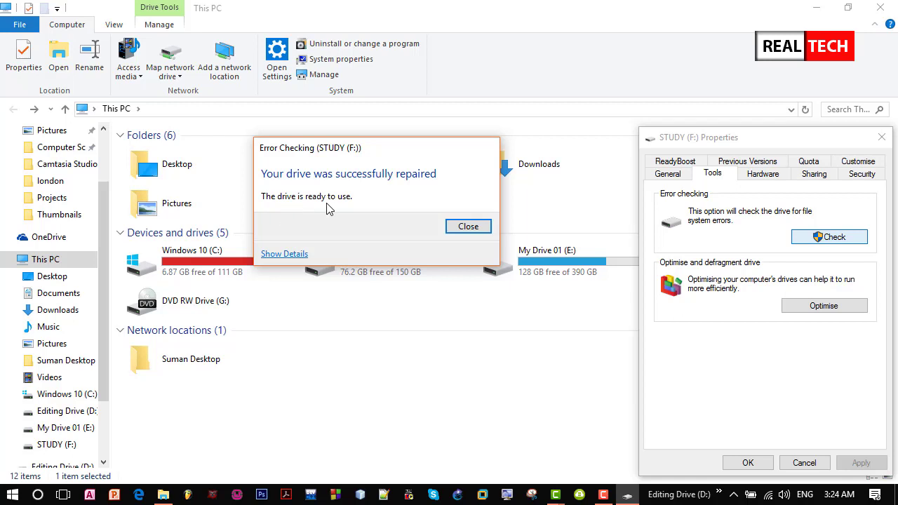
click(468, 229)
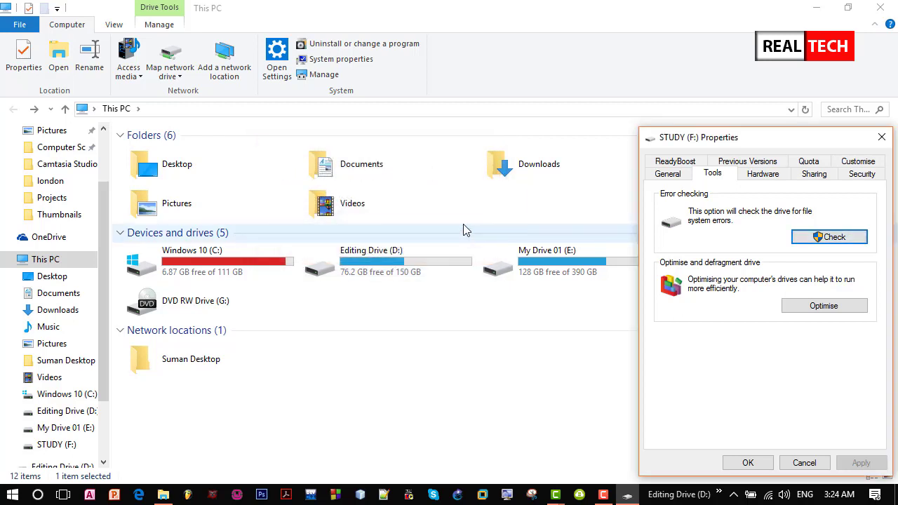
key(Escape)
click(571, 224)
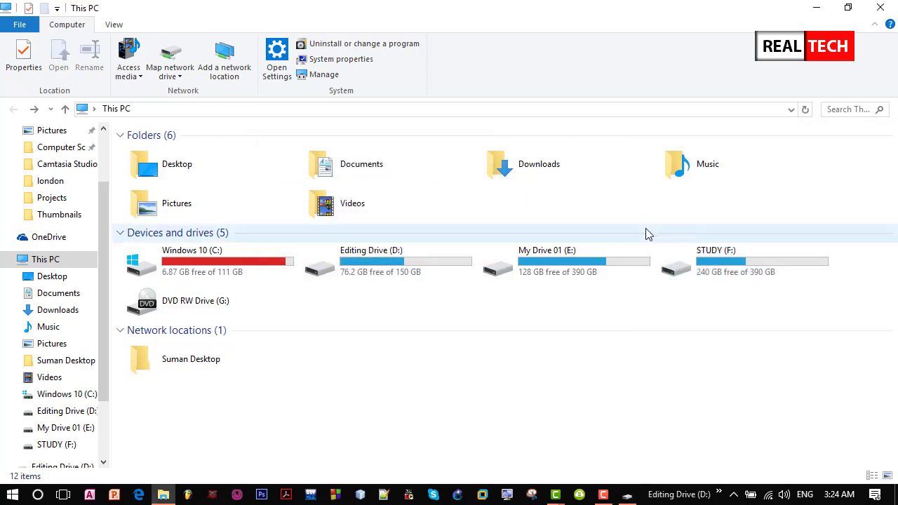
Open the STUDY (F:) drive and browse the contents of its Programing Skills folder, returning to the drive's root
double_click(713, 272)
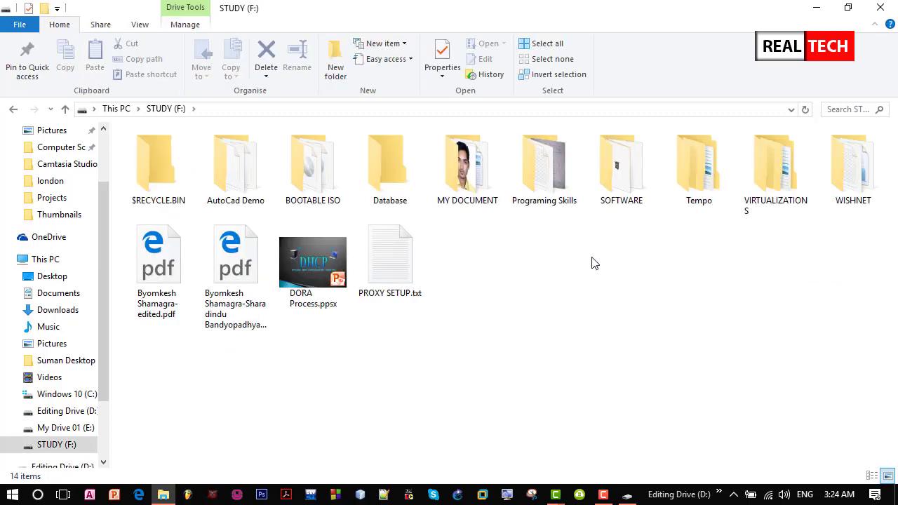
click(545, 204)
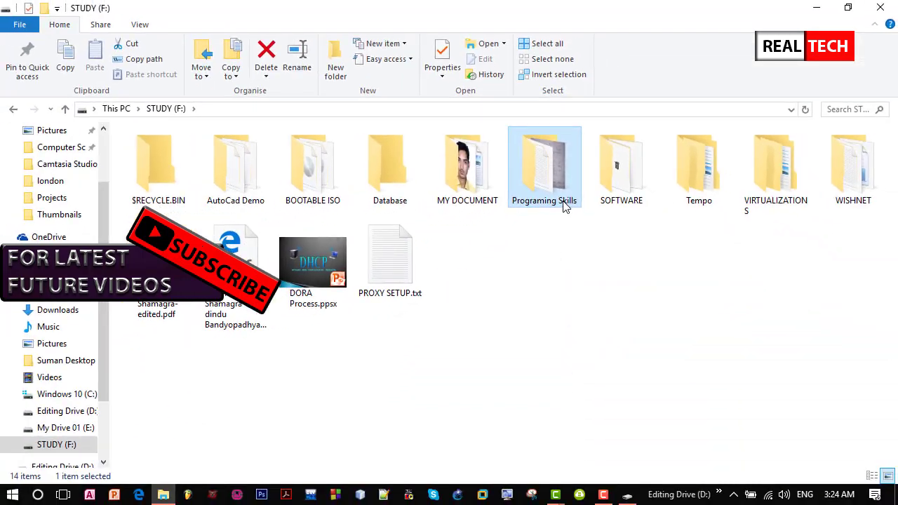
double_click(563, 304)
scroll(214, 206, down, 6)
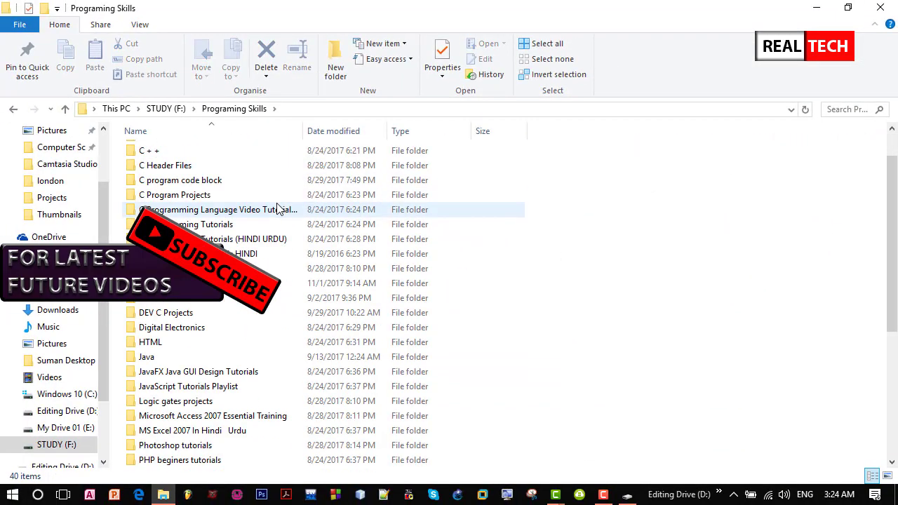
scroll(251, 254, up, 6)
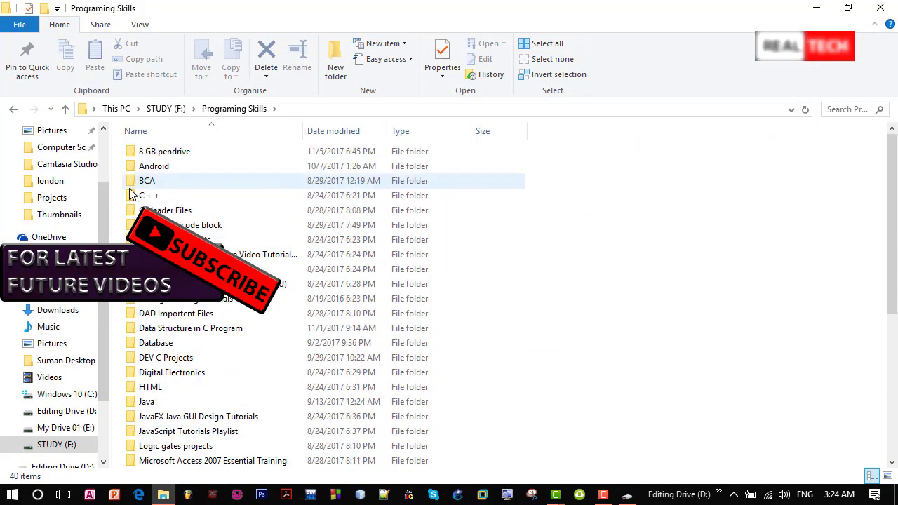
click(13, 110)
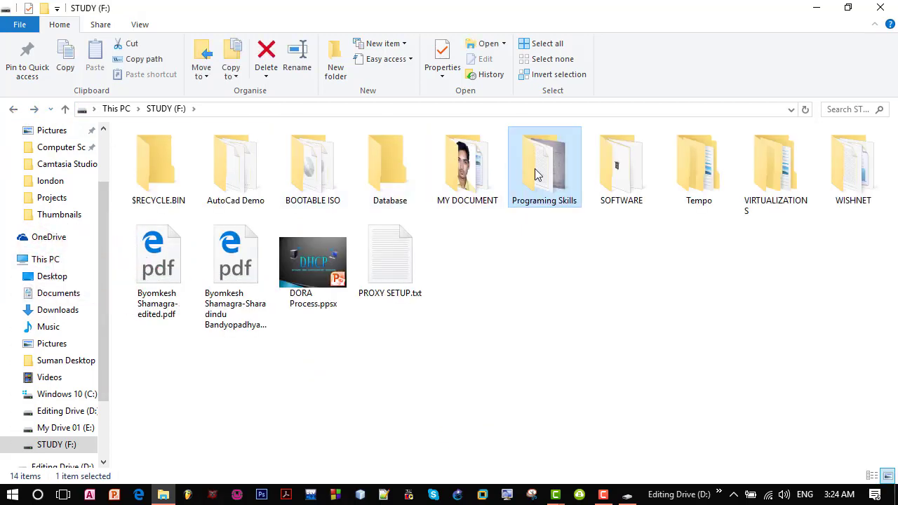